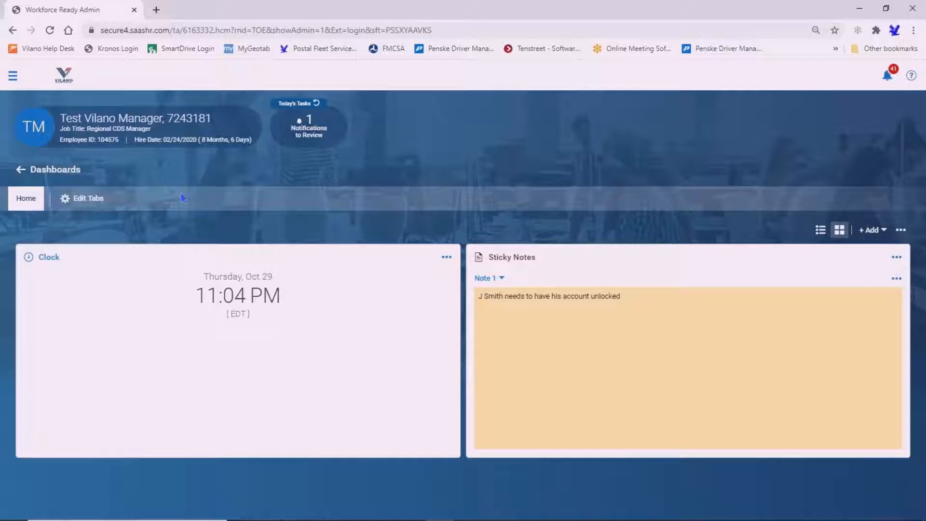
- Through HR > Employee Maintenance > Password Unlock, find the 'test' employee and unlock their password
{"action": "left_click", "coordinate": [13, 80]}
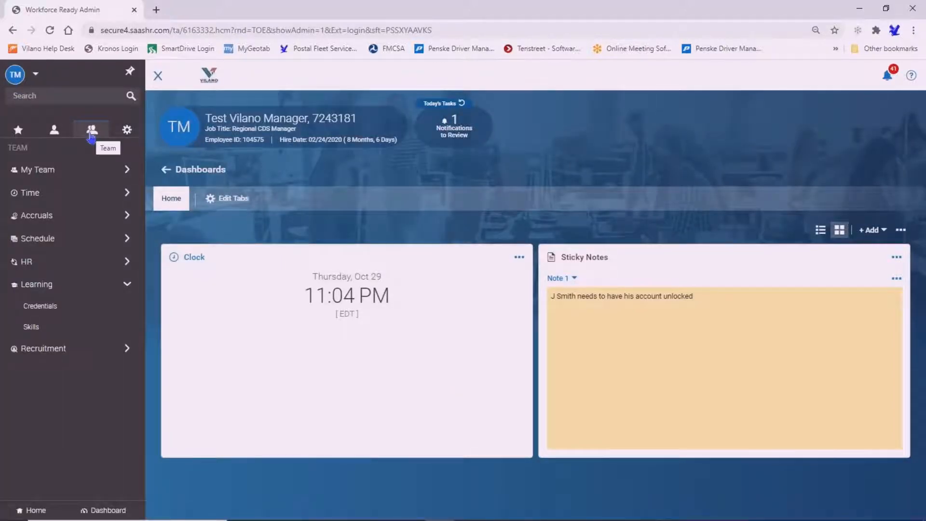
{"action": "left_click", "coordinate": [66, 261]}
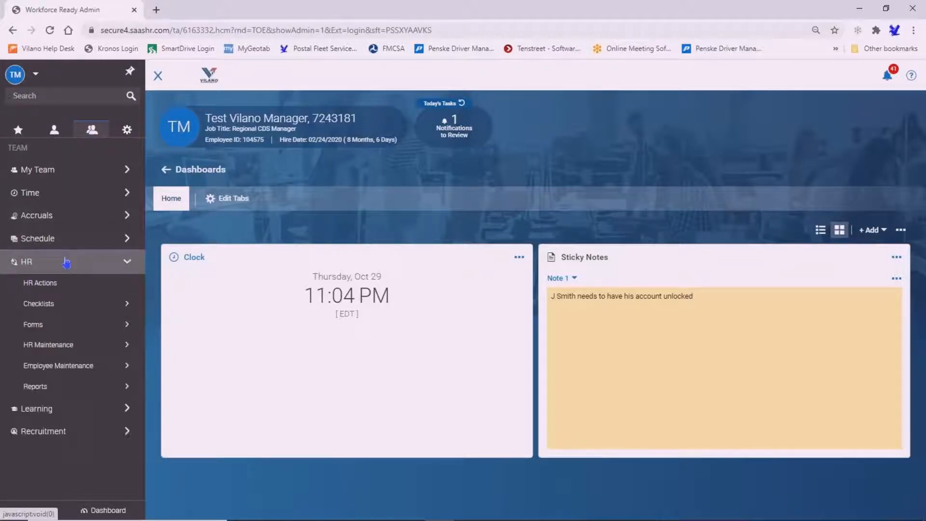
{"action": "left_click", "coordinate": [78, 365]}
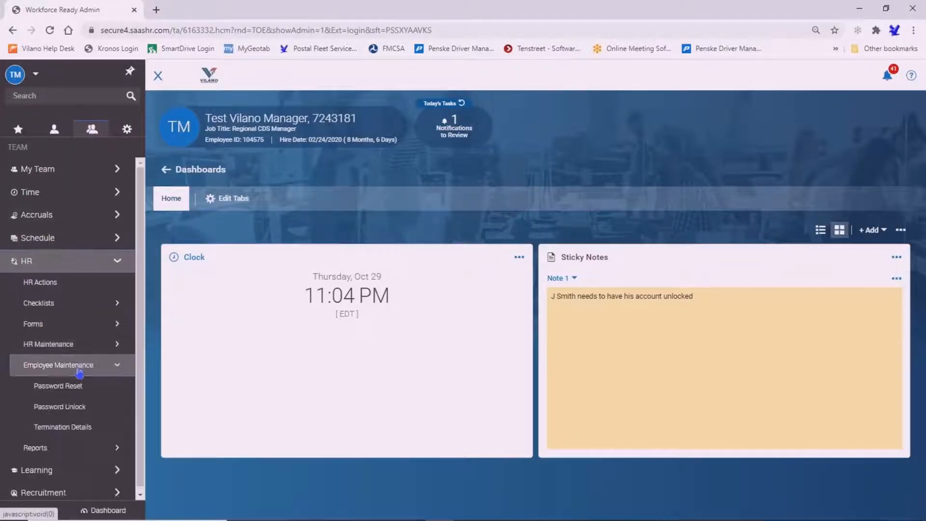
{"action": "left_click", "coordinate": [54, 407]}
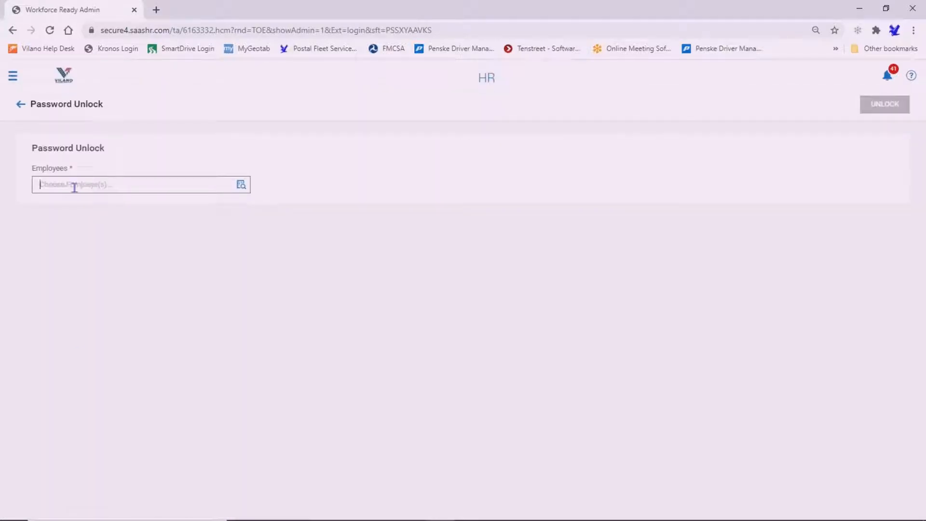
{"action": "left_click", "coordinate": [75, 187]}
{"action": "type", "text": "test"}
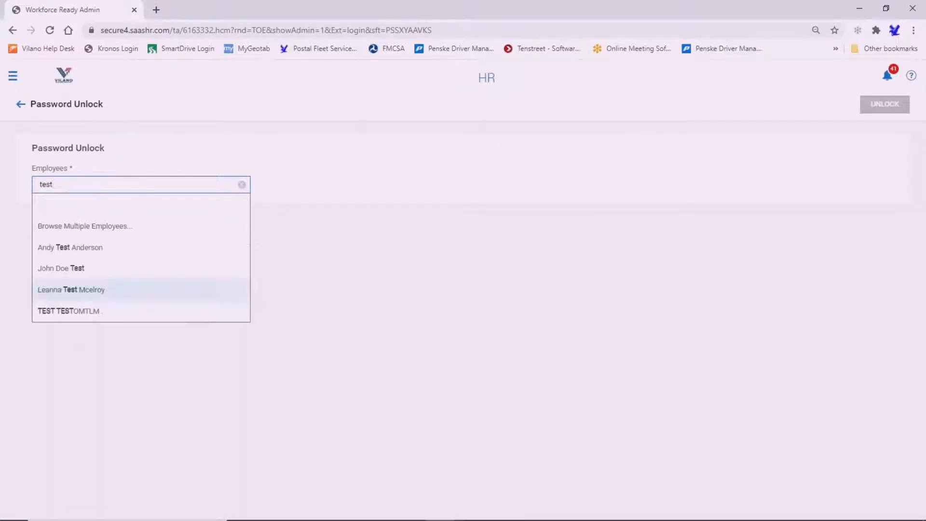
{"action": "left_click", "coordinate": [85, 268]}
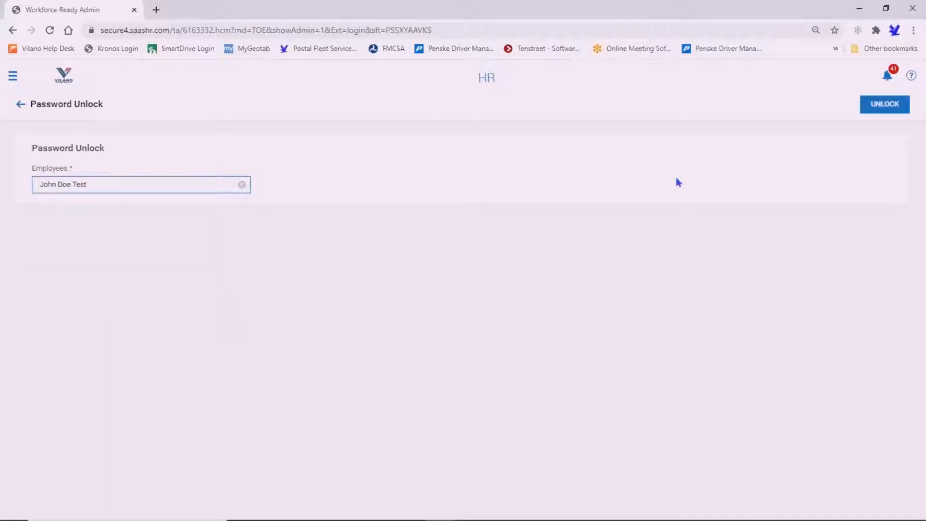
{"action": "left_click", "coordinate": [887, 107]}
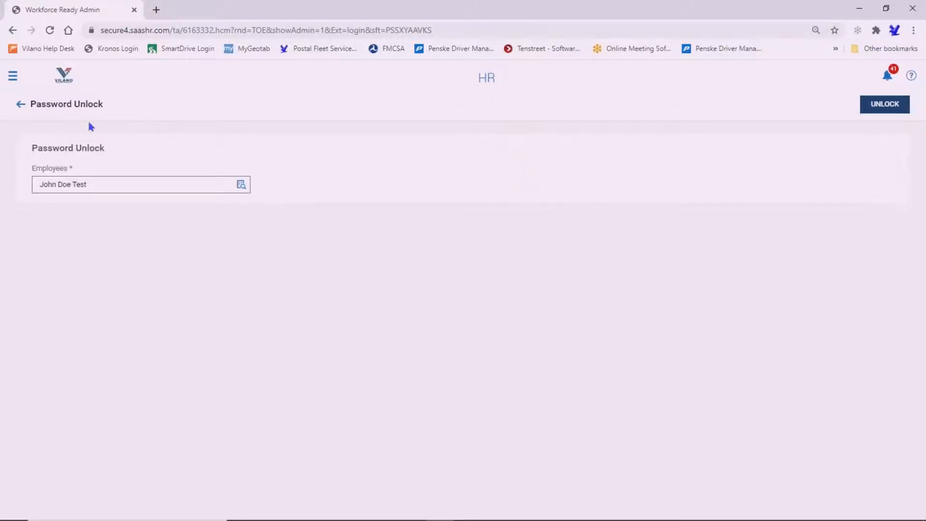
- Open My Team > Employee Information to list the 27 team members and their lock status
{"action": "left_click", "coordinate": [13, 78]}
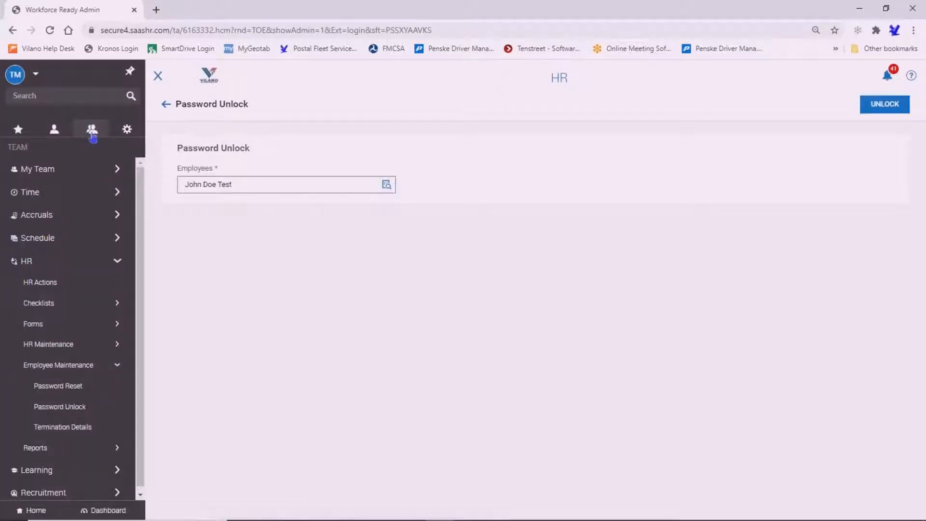
{"action": "left_click", "coordinate": [70, 173]}
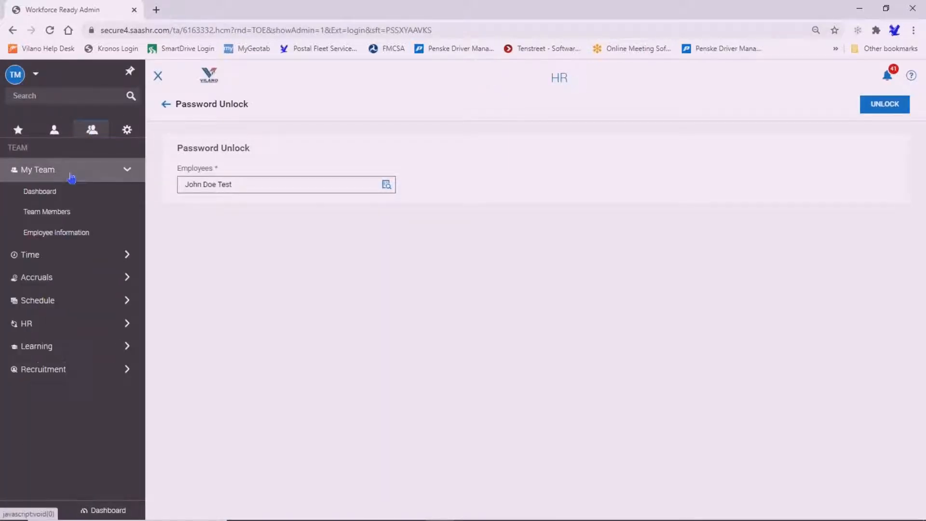
{"action": "left_click", "coordinate": [100, 240]}
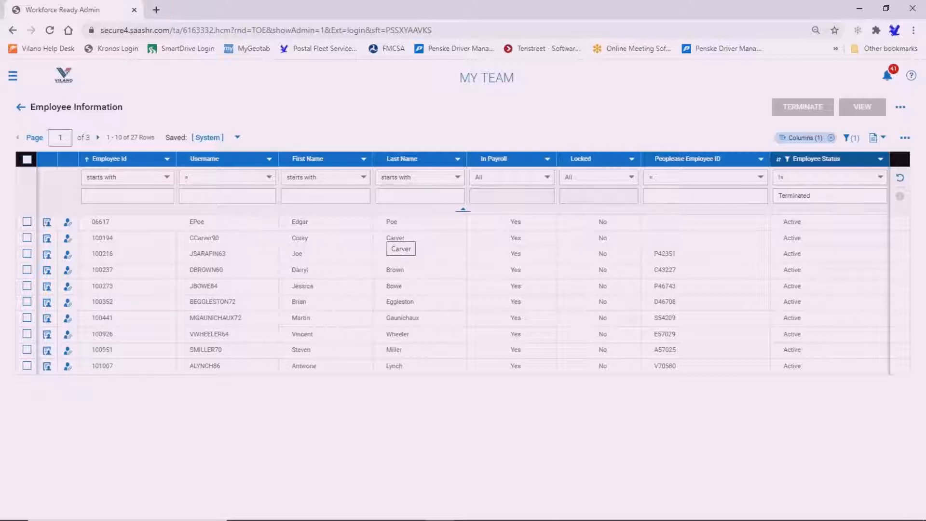
- Open Time > Timesheets > Manage Timesheets > All Timesheets to list this month's 51 timesheets
{"action": "left_click", "coordinate": [14, 77]}
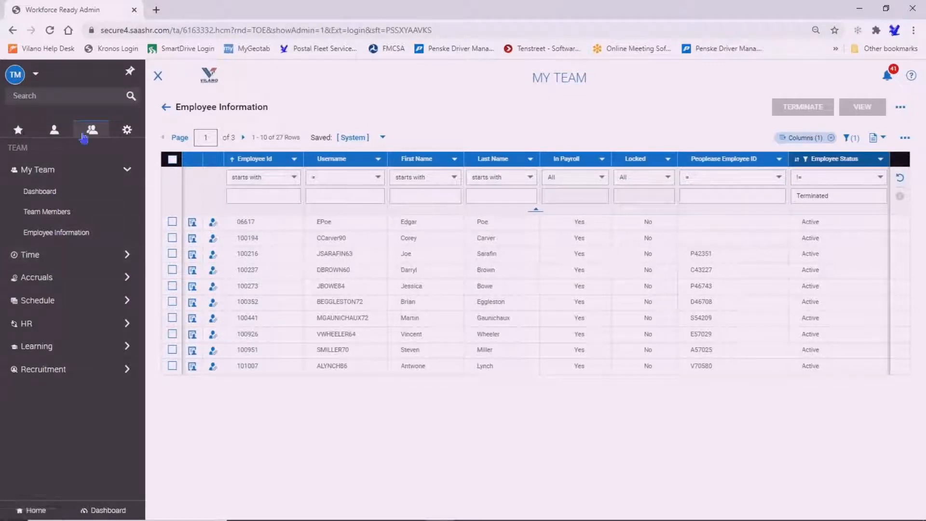
{"action": "left_click", "coordinate": [62, 256]}
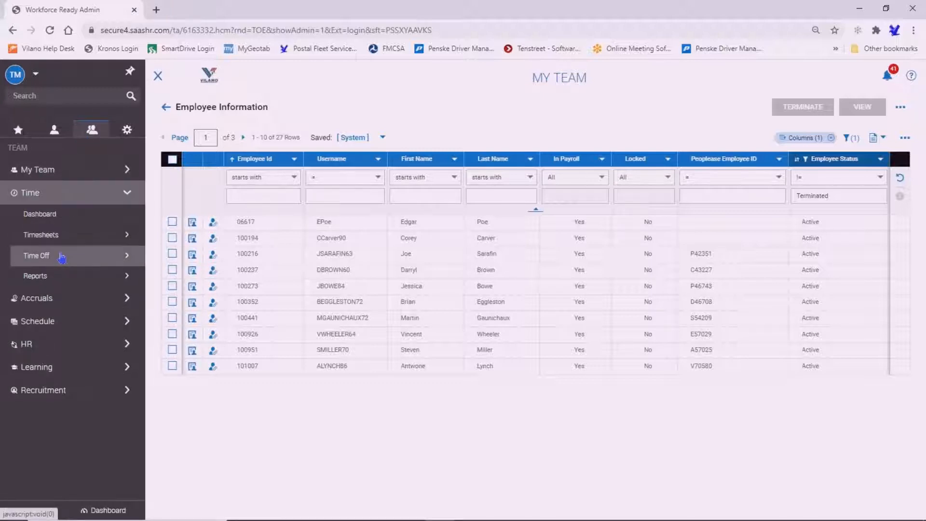
{"action": "left_click", "coordinate": [76, 235]}
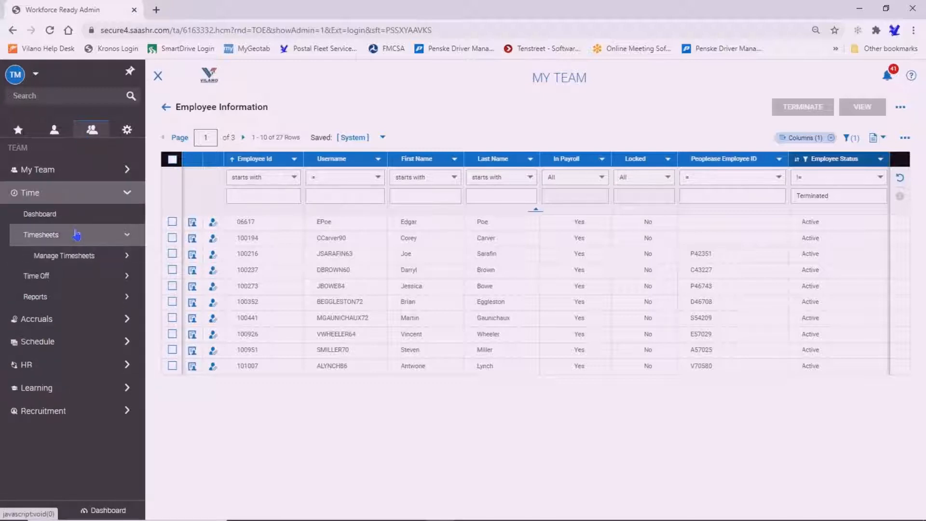
{"action": "left_click", "coordinate": [87, 260]}
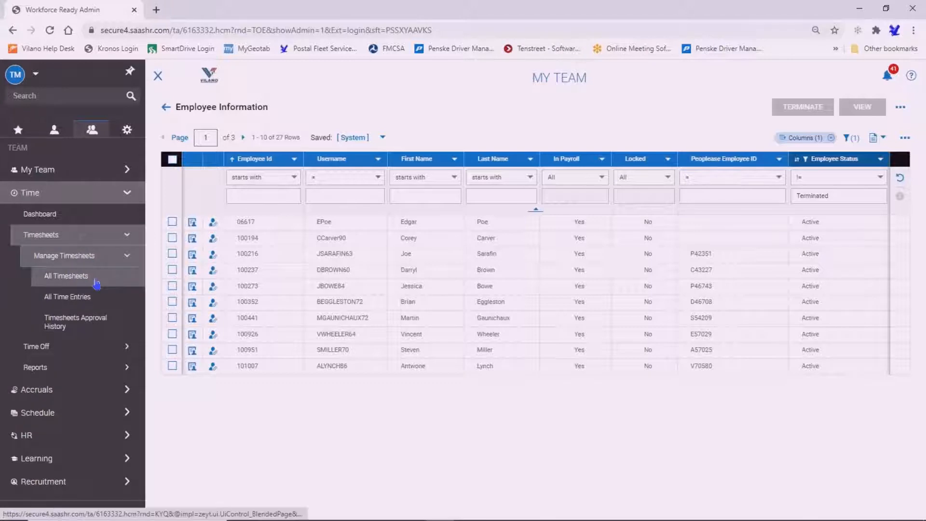
{"action": "left_click", "coordinate": [68, 277]}
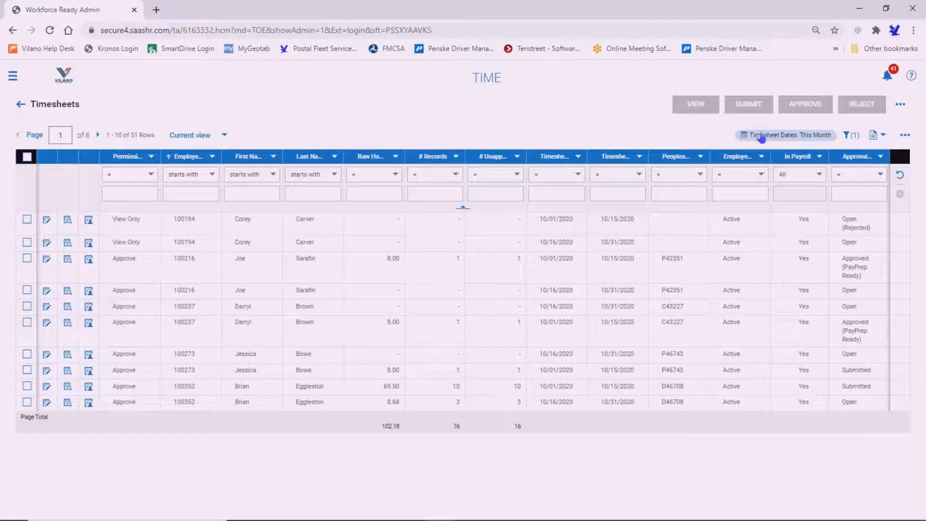
- Set the Timesheet Dates filter to the current Pay Period, 10/16/2020–10/31/2020
{"action": "left_click", "coordinate": [795, 139]}
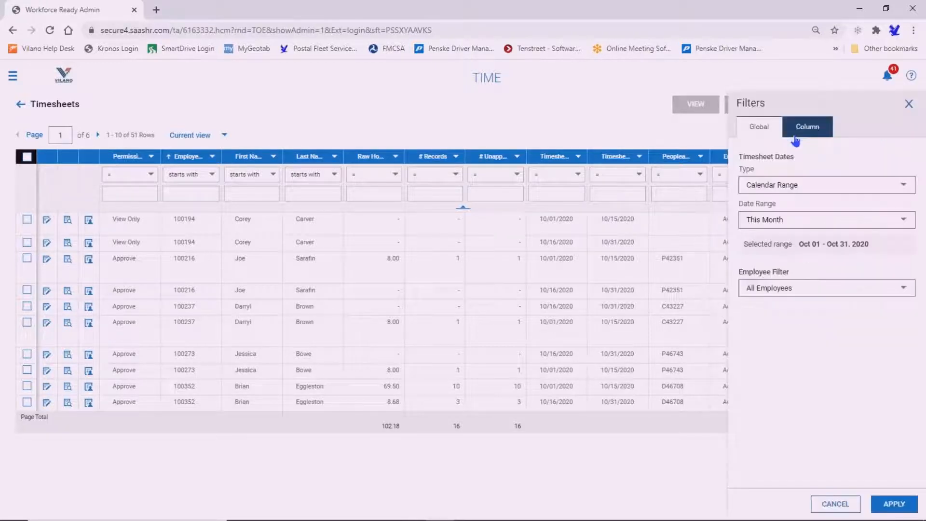
{"action": "left_click", "coordinate": [815, 189]}
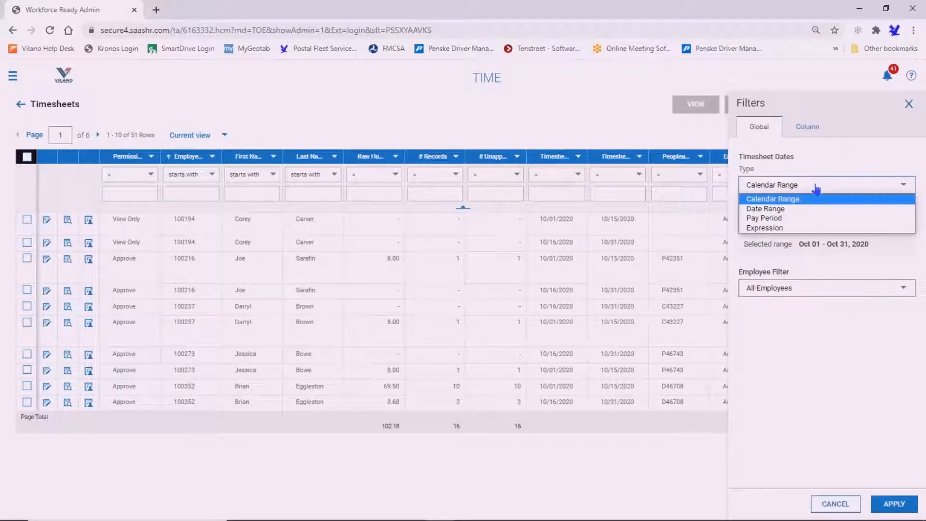
{"action": "left_click", "coordinate": [798, 222]}
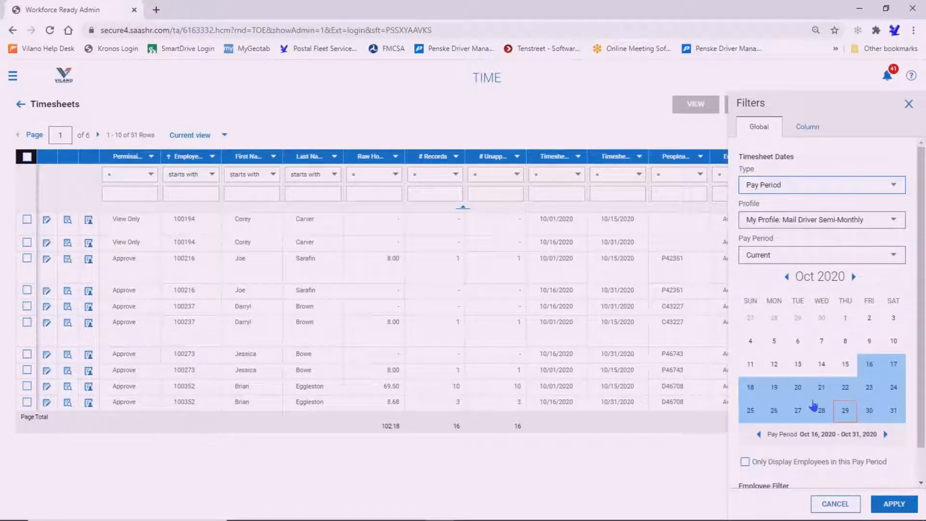
{"action": "left_click", "coordinate": [894, 504]}
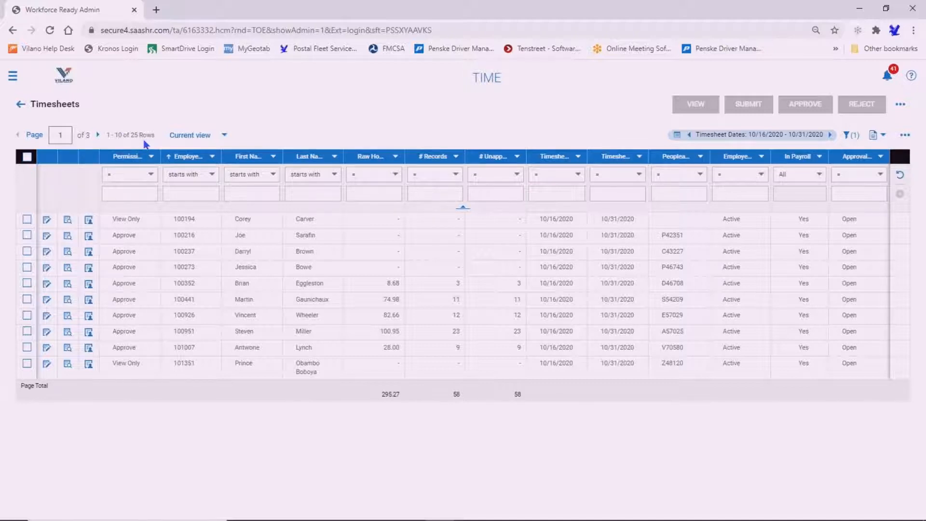
- Set 50 rows per page and select all 25 timesheets with the header checkbox
{"action": "left_click", "coordinate": [33, 139]}
{"action": "left_click", "coordinate": [67, 179]}
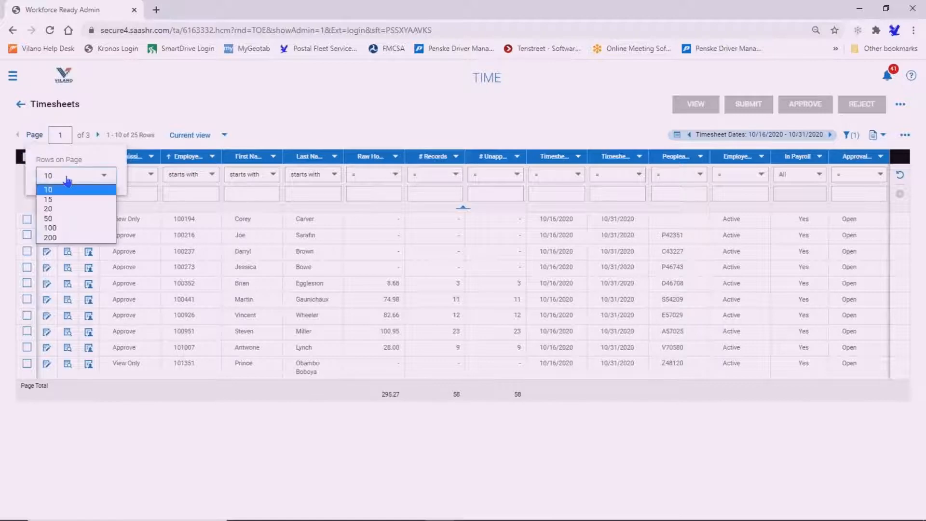
{"action": "left_click", "coordinate": [62, 221]}
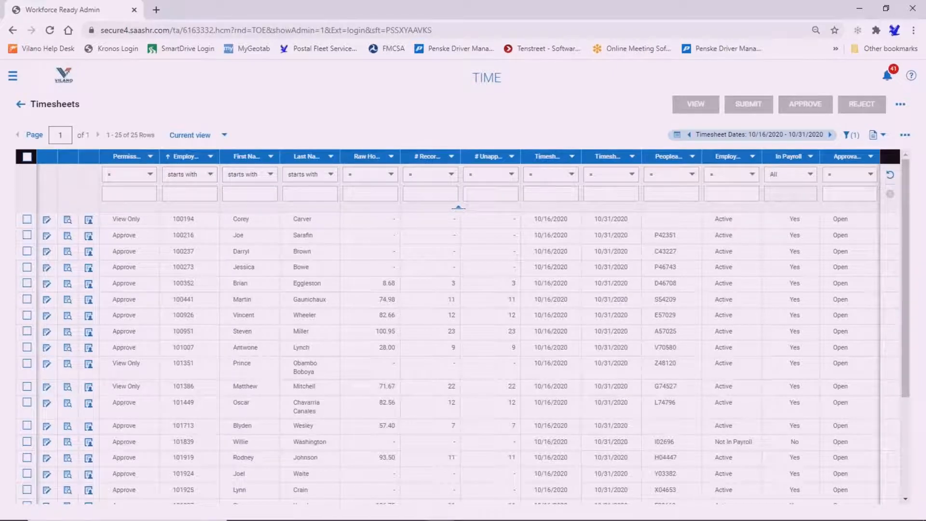
{"action": "left_click", "coordinate": [26, 157]}
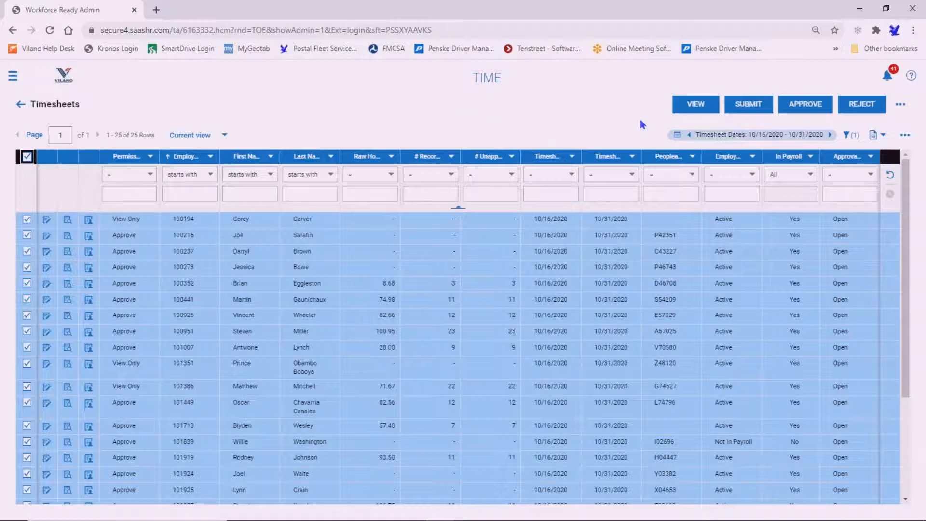
- View the selected timesheets and advance from the first to timesheet 5 of 25
{"action": "left_click", "coordinate": [696, 105]}
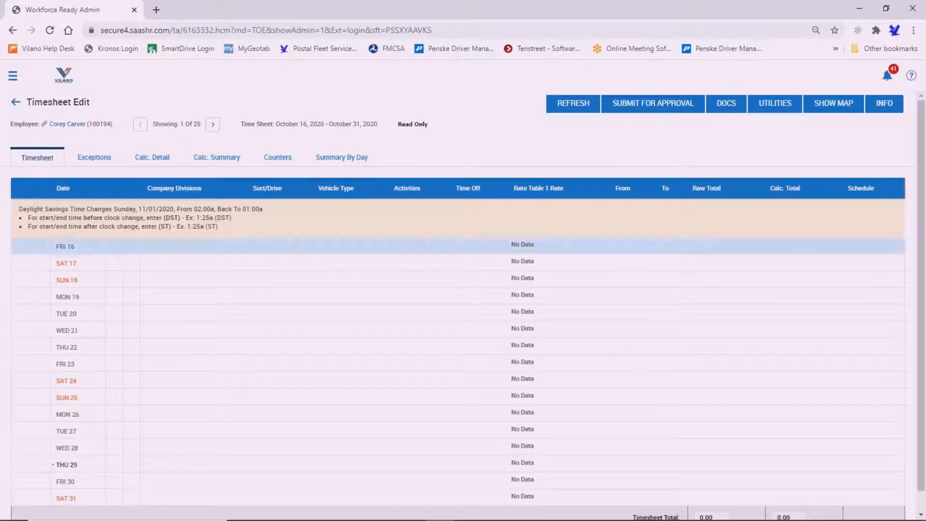
{"action": "left_click", "coordinate": [213, 126]}
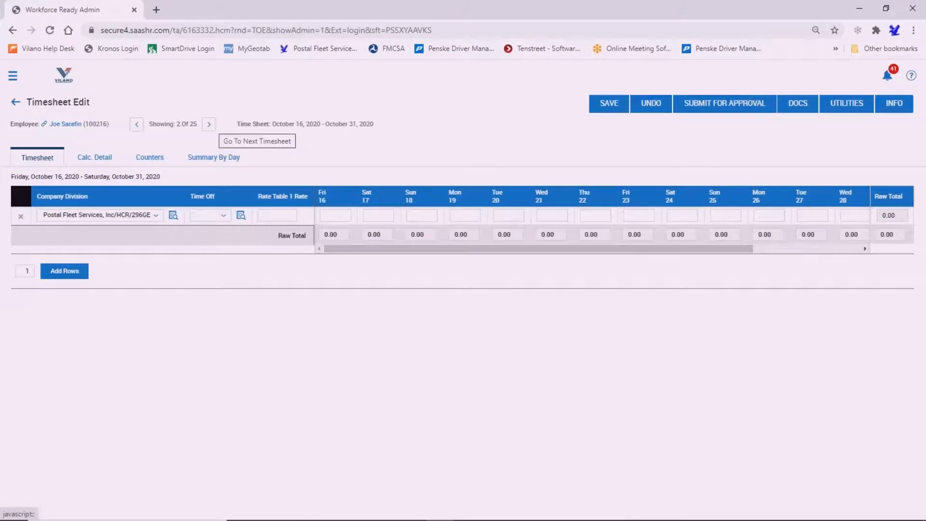
{"action": "left_click", "coordinate": [208, 124]}
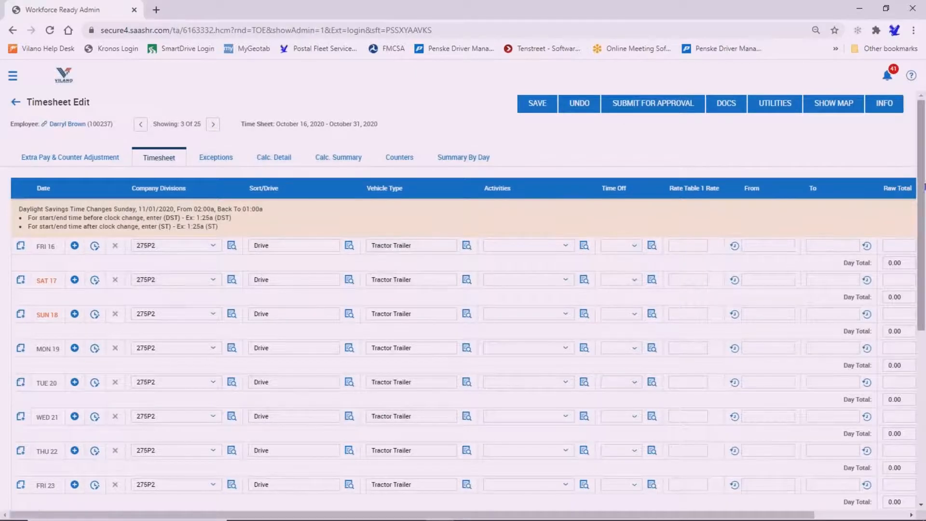
{"action": "left_click_drag", "start_coordinate": [922, 191], "coordinate": [897, 194]}
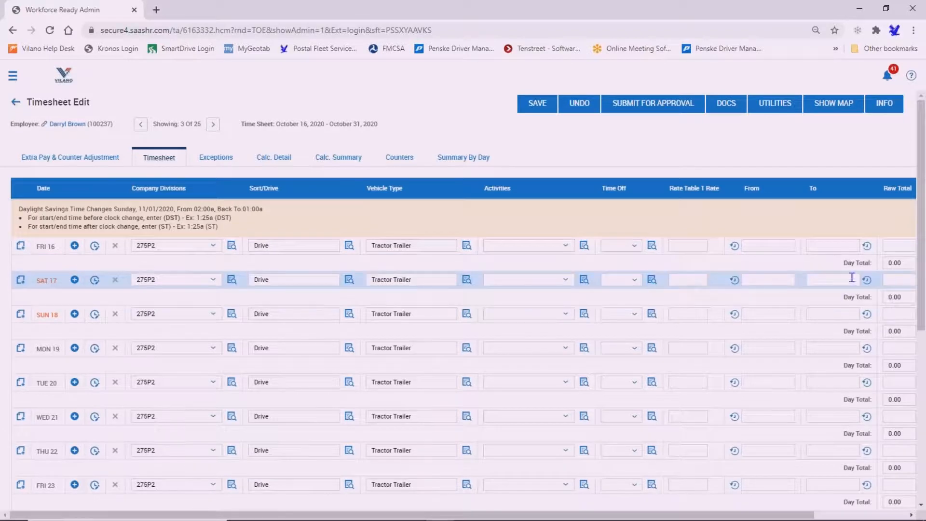
{"action": "left_click", "coordinate": [213, 124]}
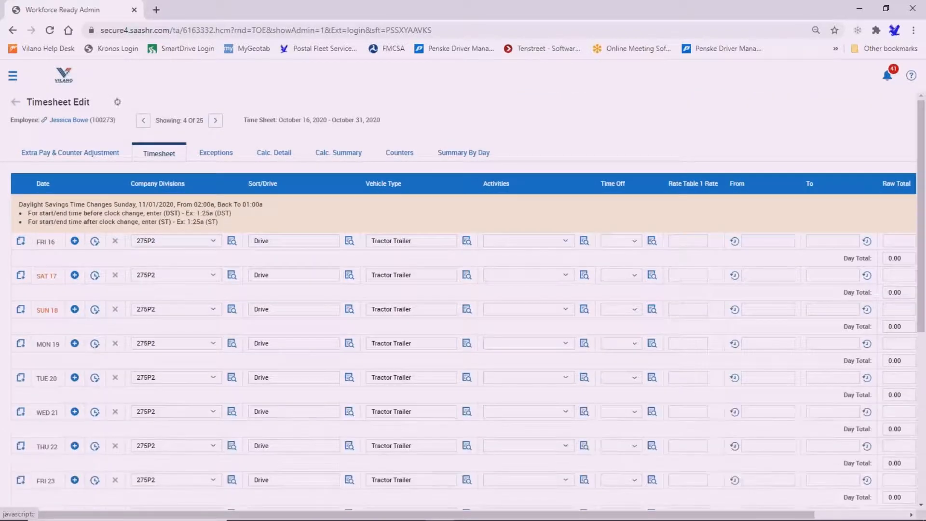
{"action": "left_click", "coordinate": [216, 125]}
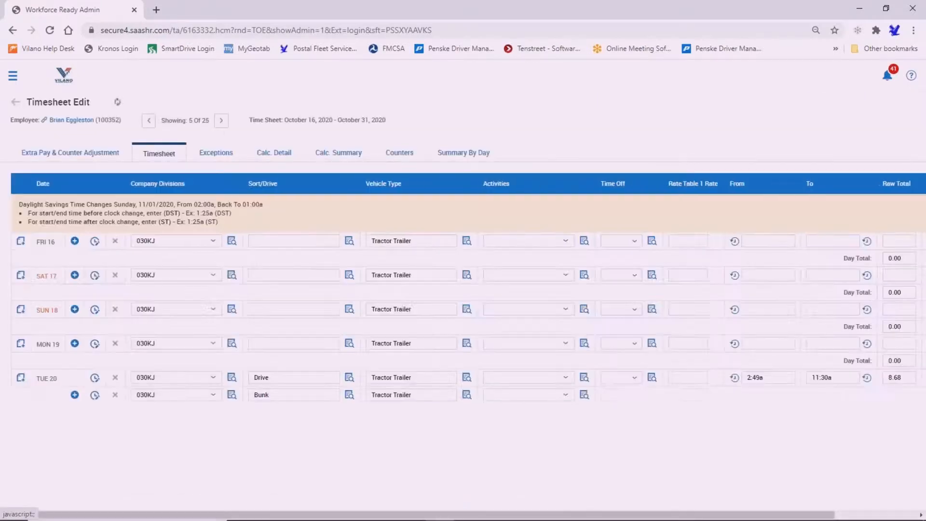